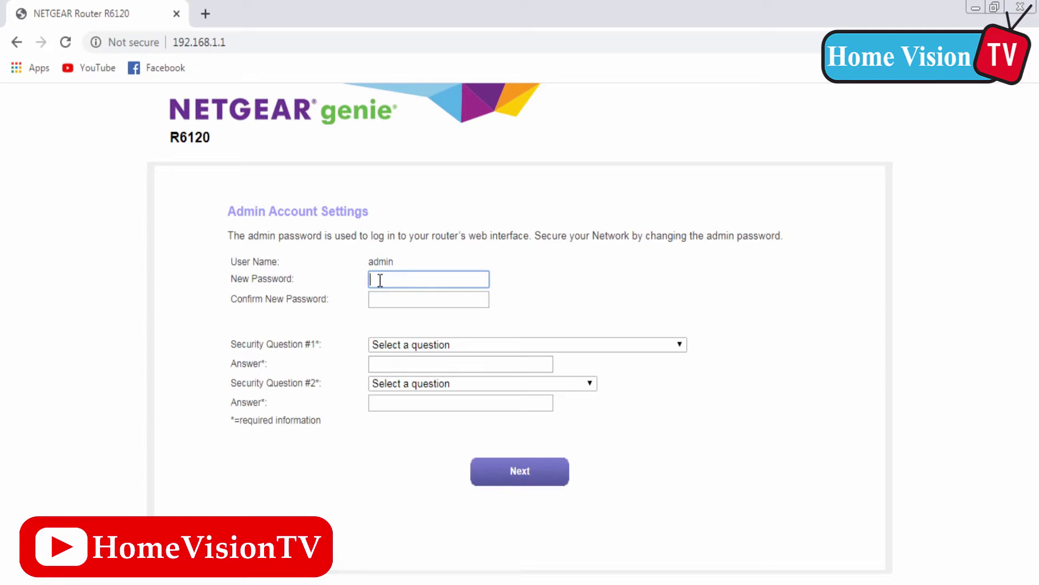
# Step: Enter and confirm a new admin password, choose and answer both security questions, and submit the admin account settings
pyautogui.write('•••••••••••••')
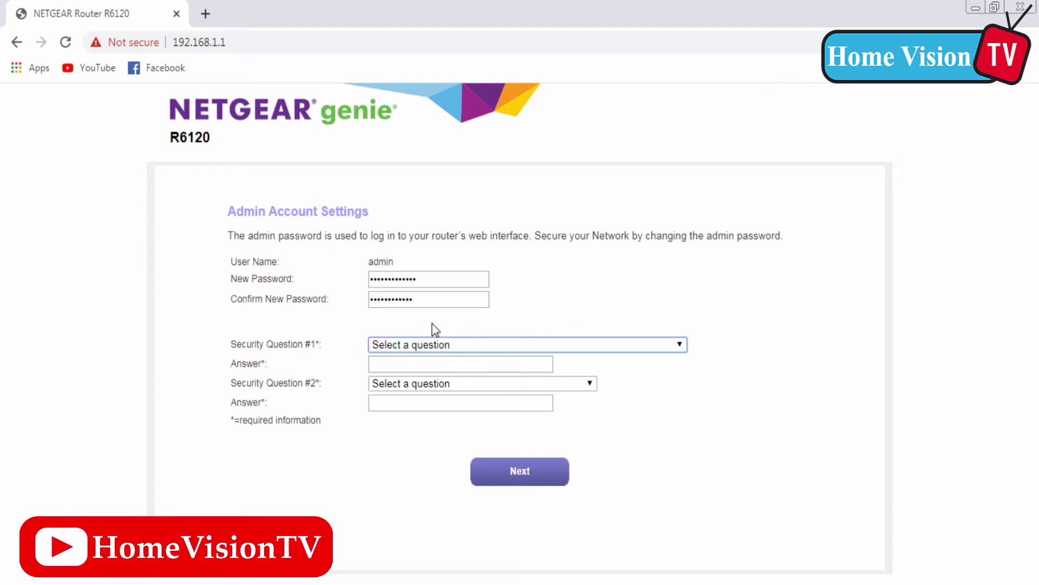
pyautogui.click(421, 345)
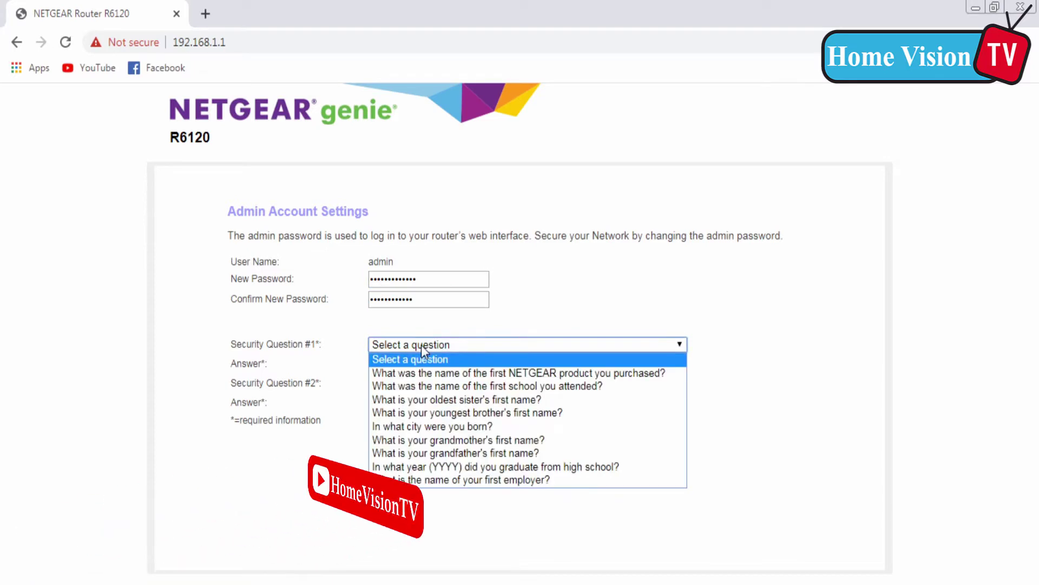
pyautogui.click(426, 373)
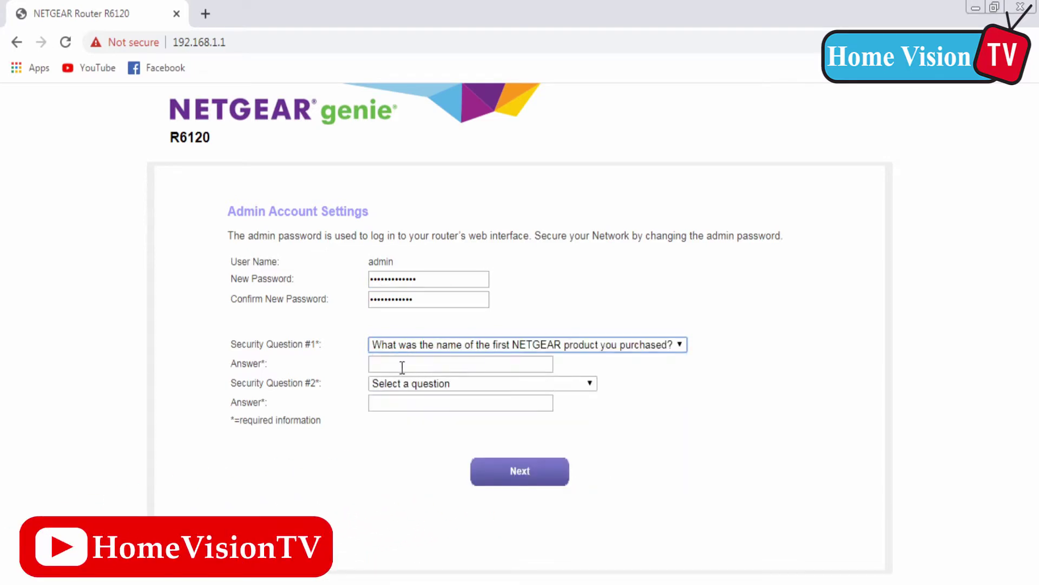
pyautogui.click(402, 366)
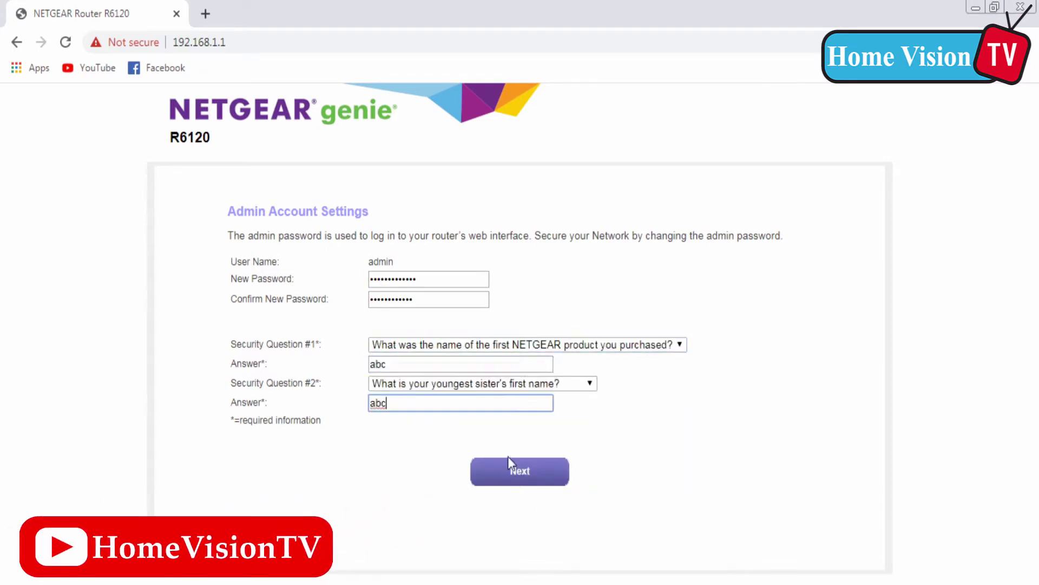
pyautogui.click(518, 477)
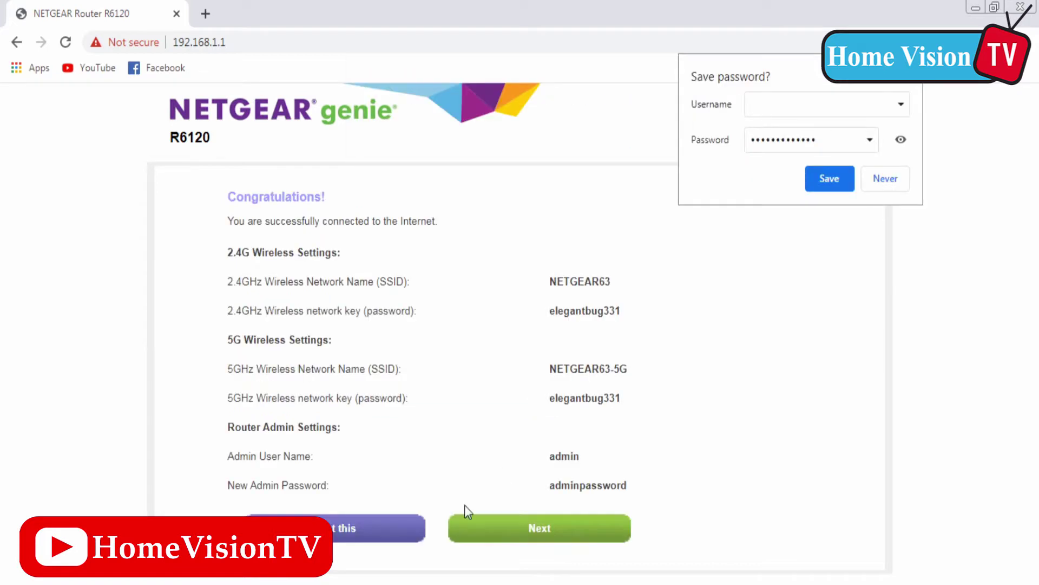
# Step: Accept the firmware upgrade to V1.0.0.58 and agree to automatic updates to future firmware
pyautogui.click(538, 528)
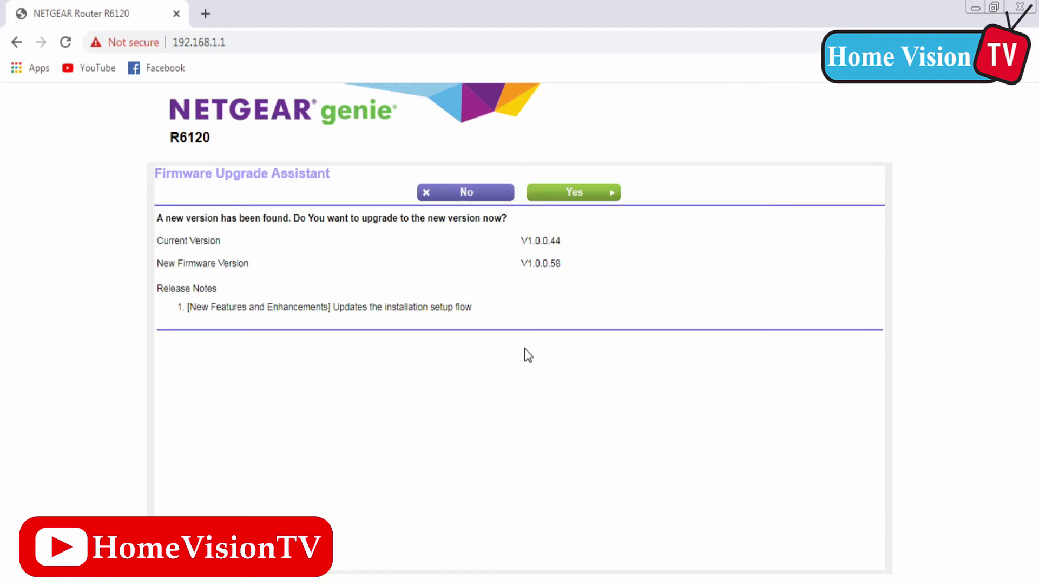
pyautogui.click(579, 193)
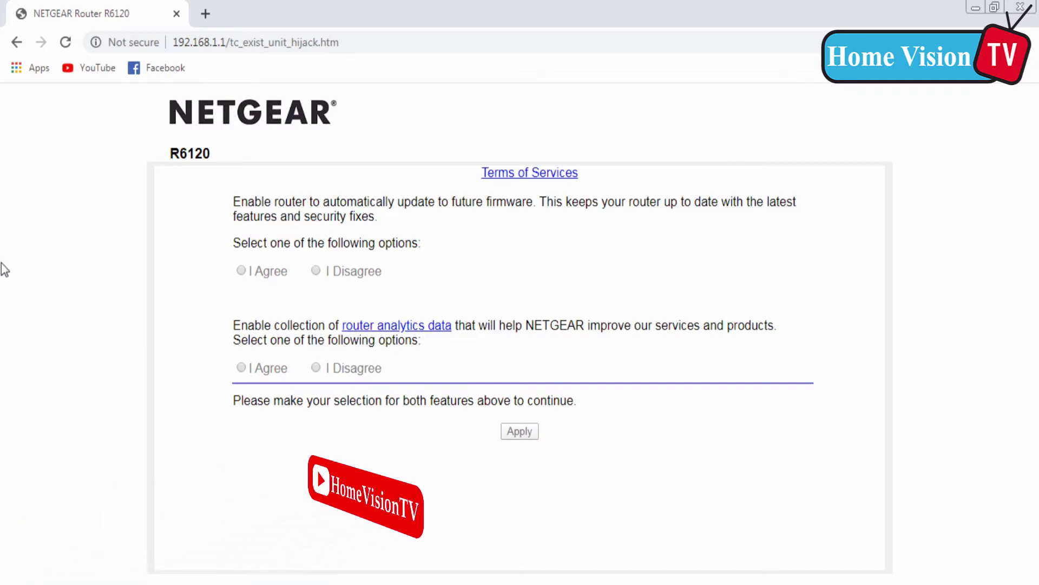
pyautogui.click(242, 271)
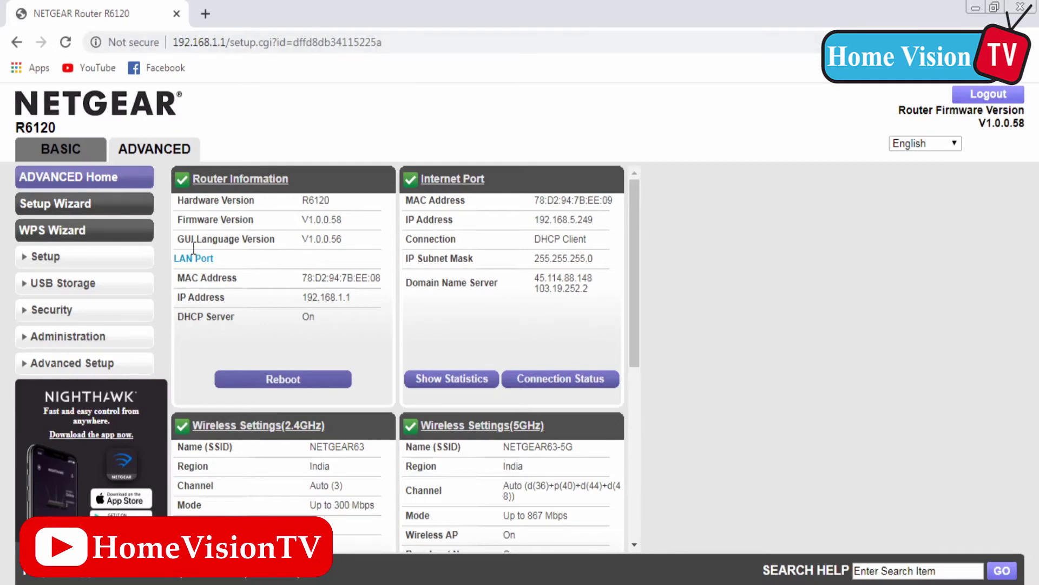
# Step: Set the Internet connection to require a PPPoE login, fill in the ISP login and password, and apply the settings
pyautogui.click(43, 257)
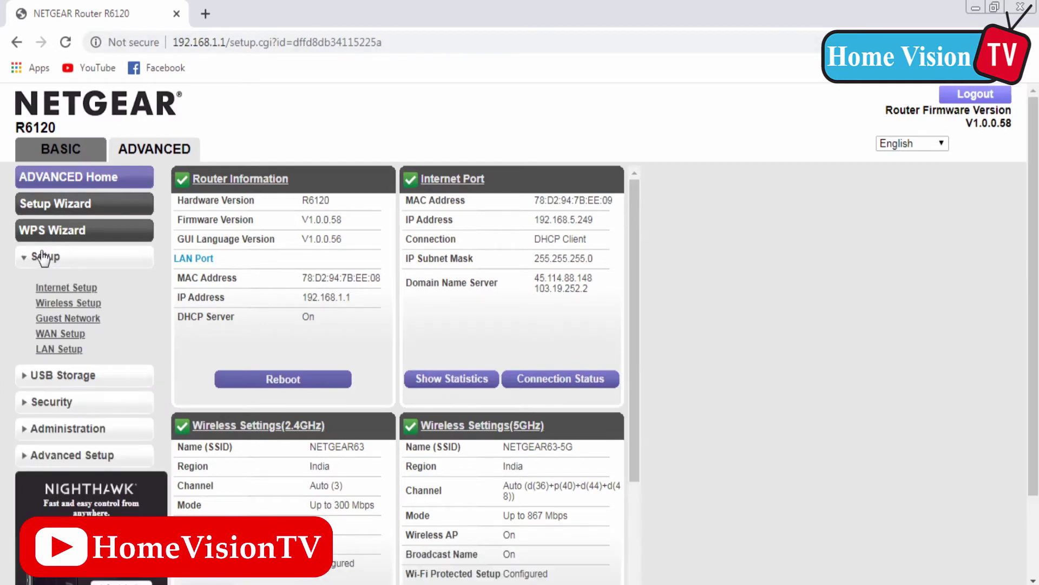
pyautogui.click(82, 292)
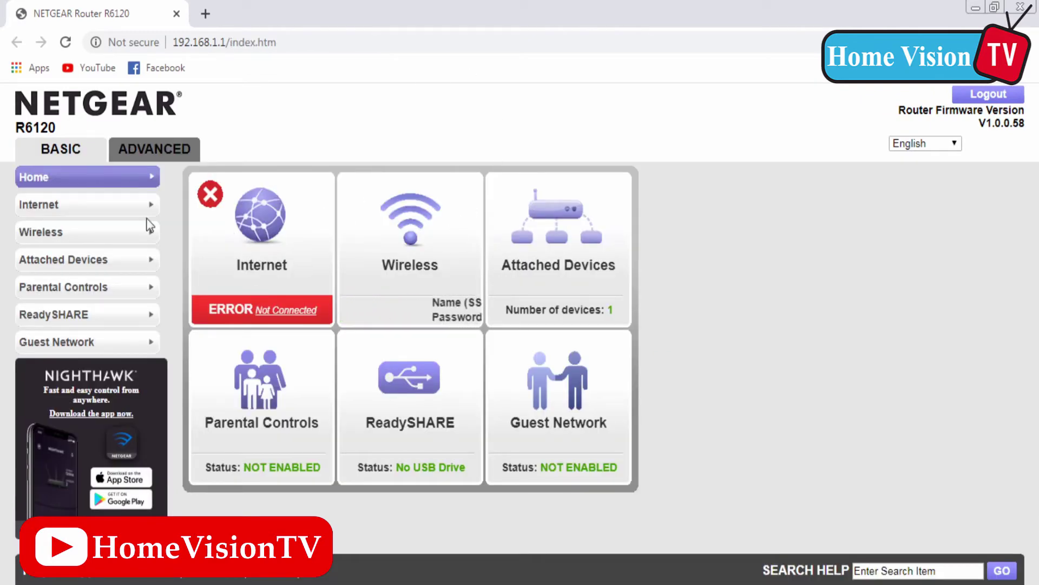
pyautogui.click(76, 211)
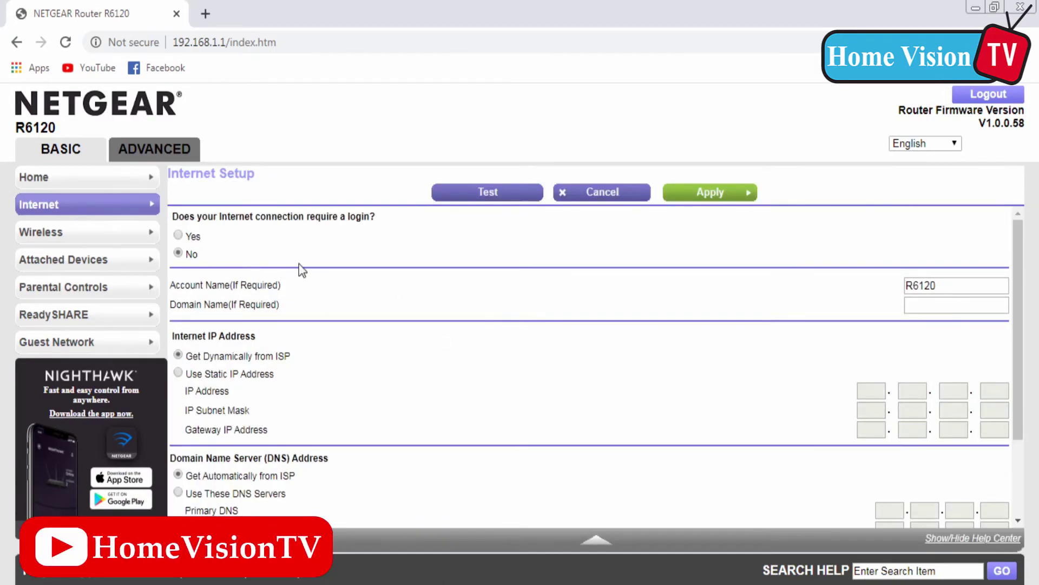
pyautogui.click(179, 235)
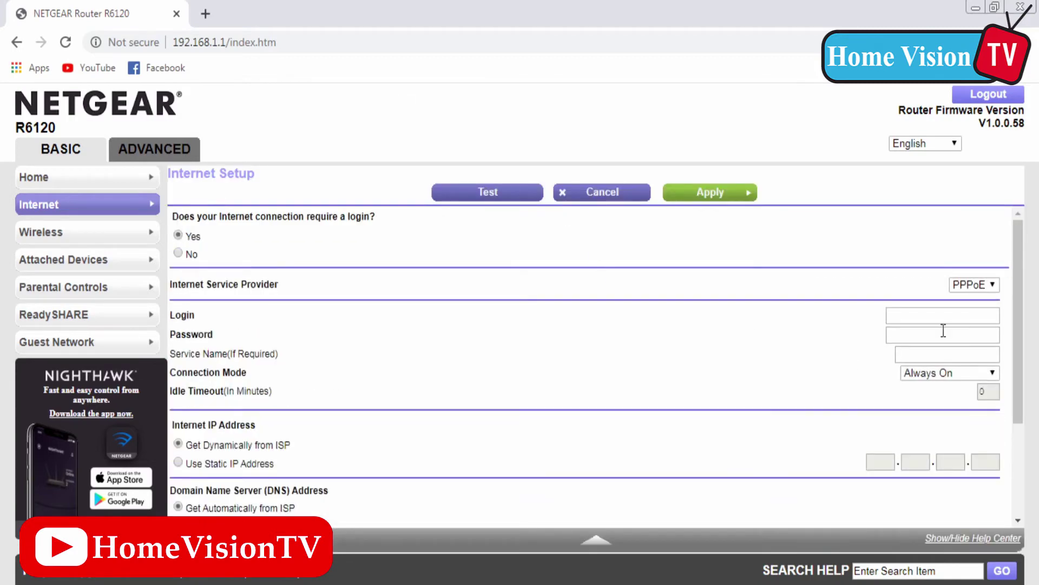
pyautogui.click(913, 316)
pyautogui.click(703, 203)
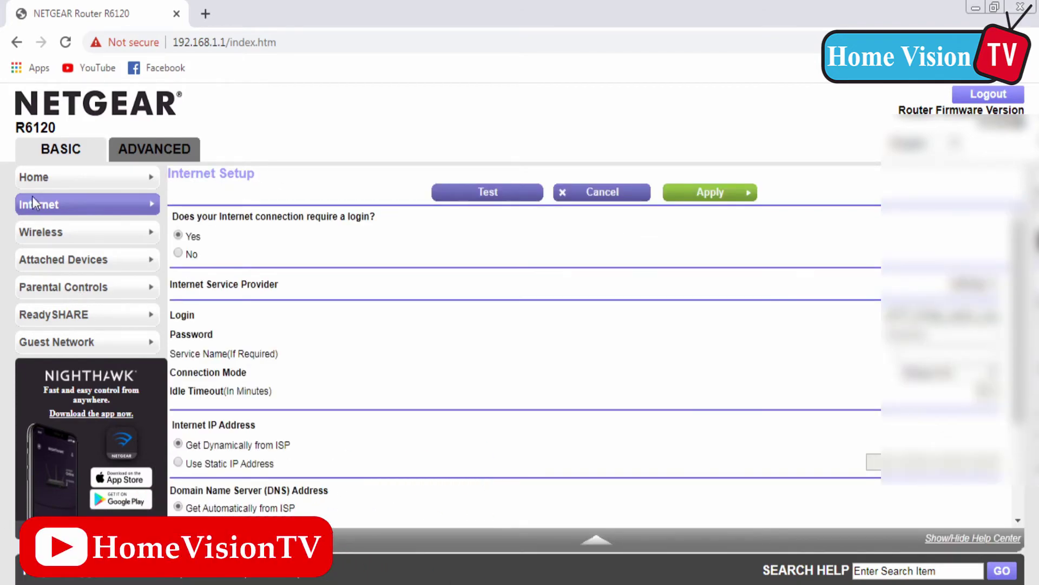
# Step: Choose India as the wireless region and enter a network name and passphrase for the 2.4 GHz network
pyautogui.click(40, 234)
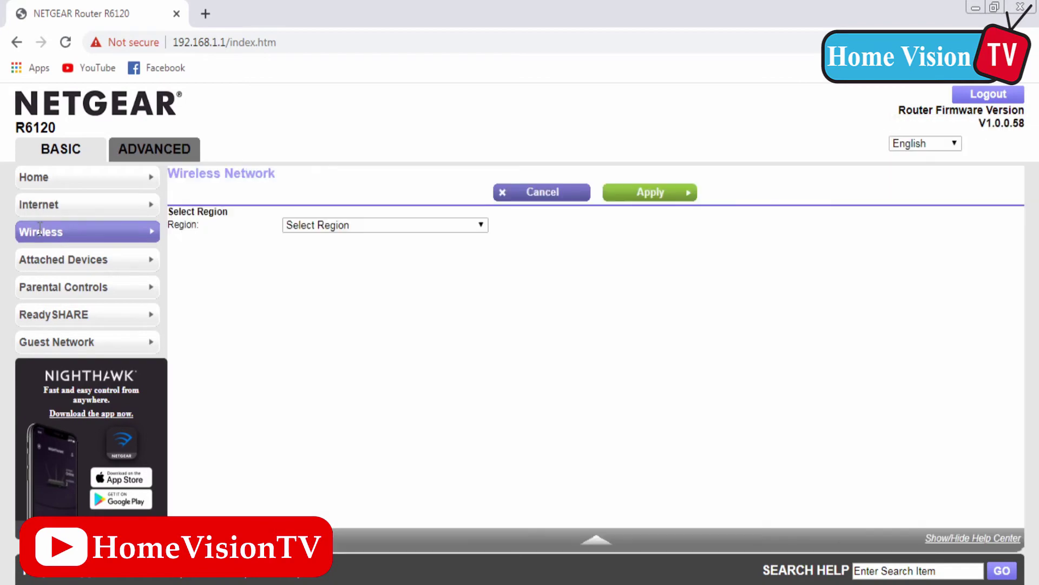
pyautogui.doubleClick(630, 262)
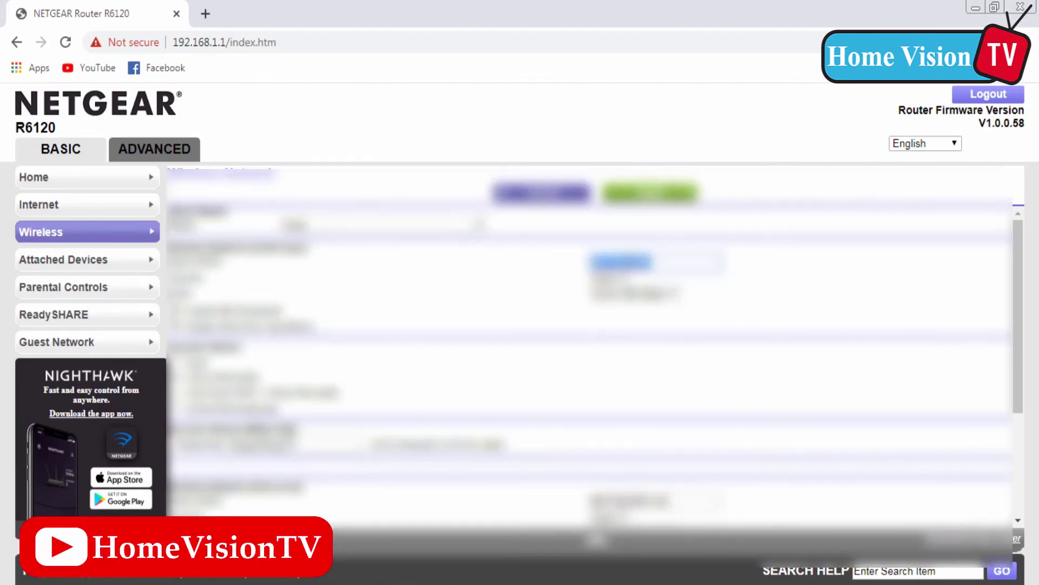
pyautogui.click(1017, 423)
pyautogui.moveTo(1016, 354); pyautogui.dragTo(1017, 183)
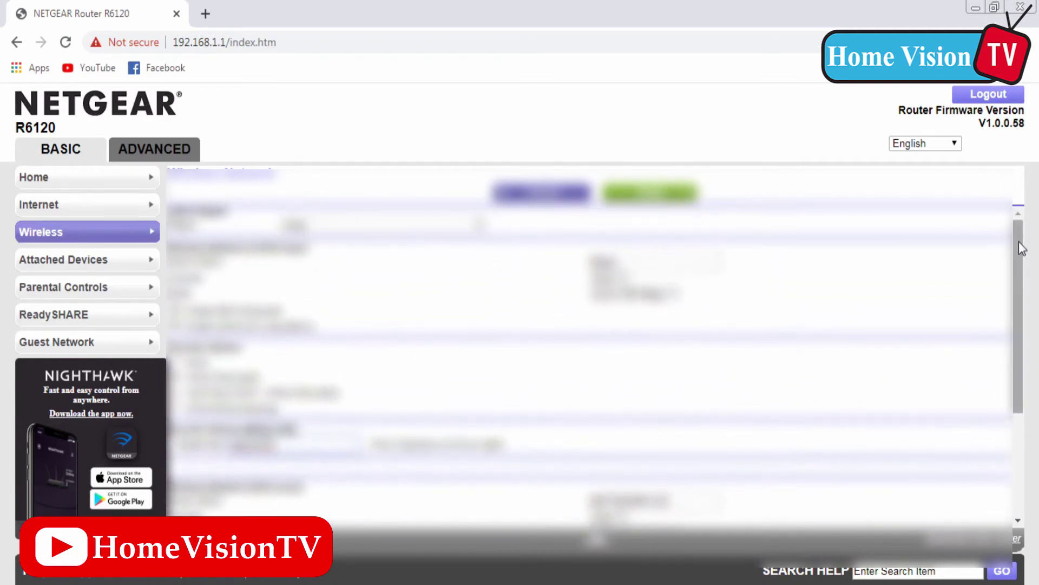
pyautogui.moveTo(1021, 249); pyautogui.dragTo(1014, 433)
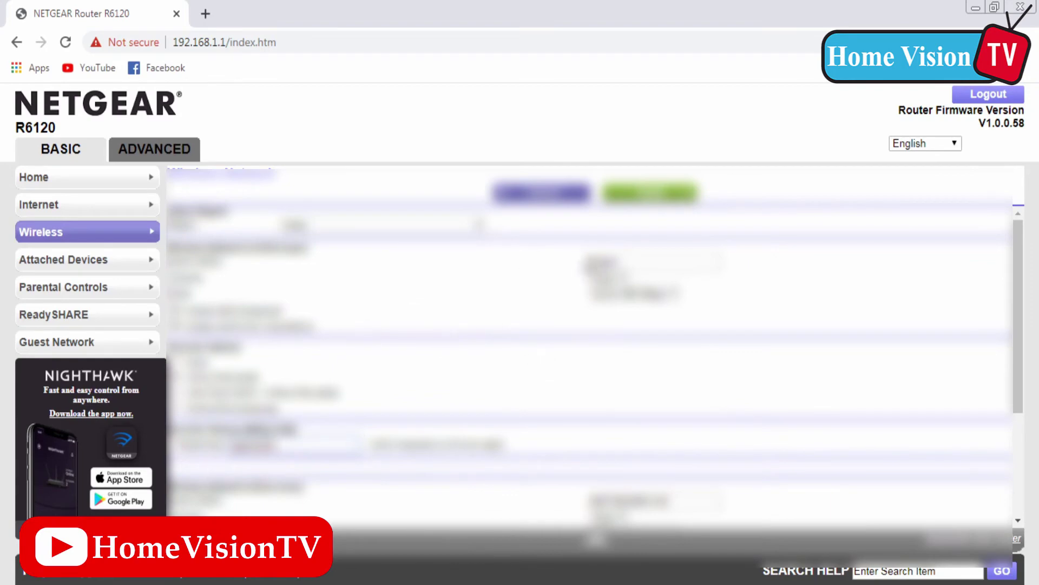
# Step: Name the 2.4 GHz network TheNetHeads-2G and the 5 GHz network TheNetHeads-5G
pyautogui.doubleClick(604, 262)
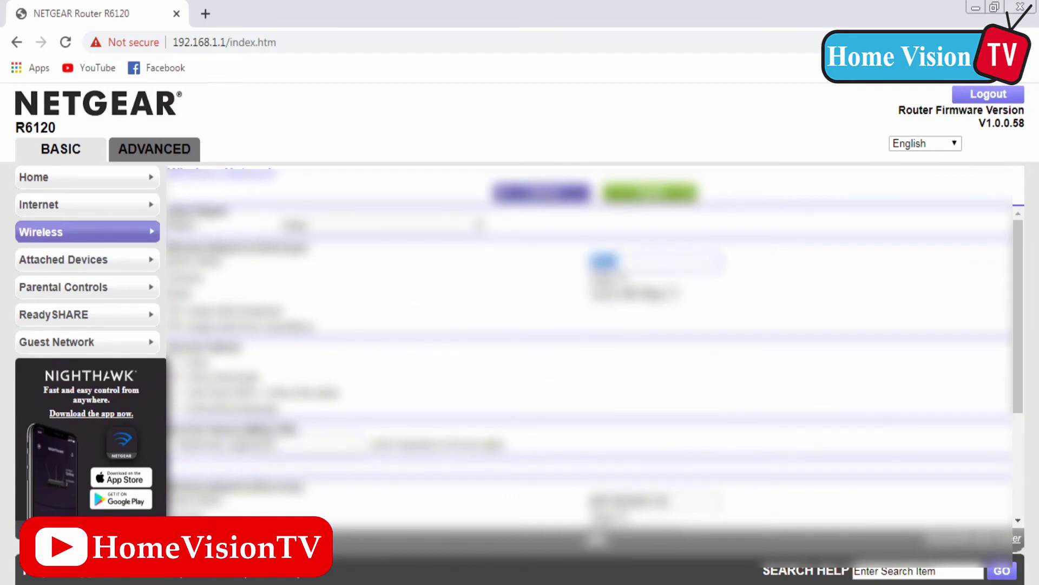
pyautogui.hotkey('ctrl', 'v')
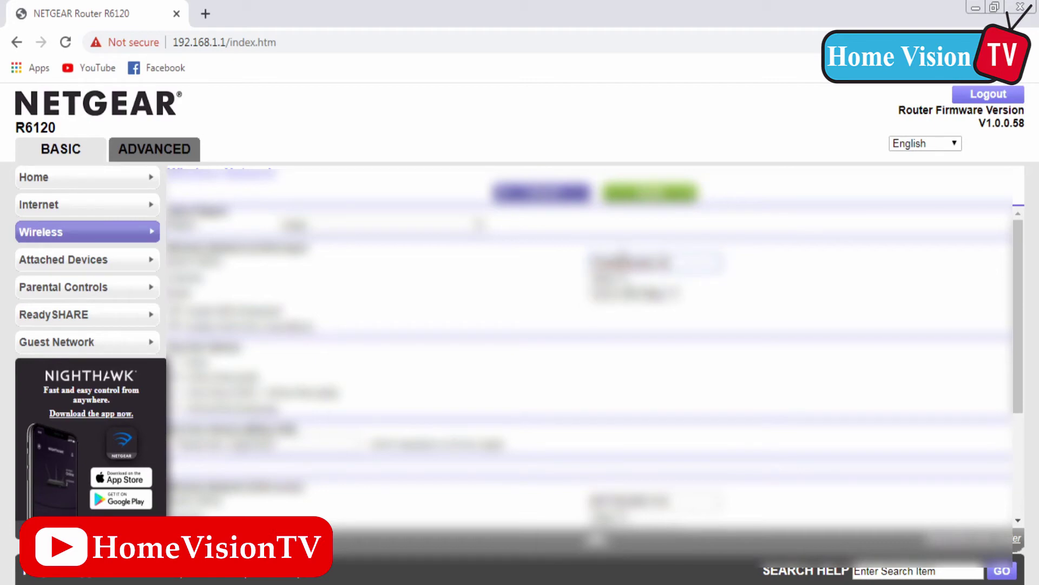
pyautogui.click(639, 500)
pyautogui.hotkey('ctrl', 'v')
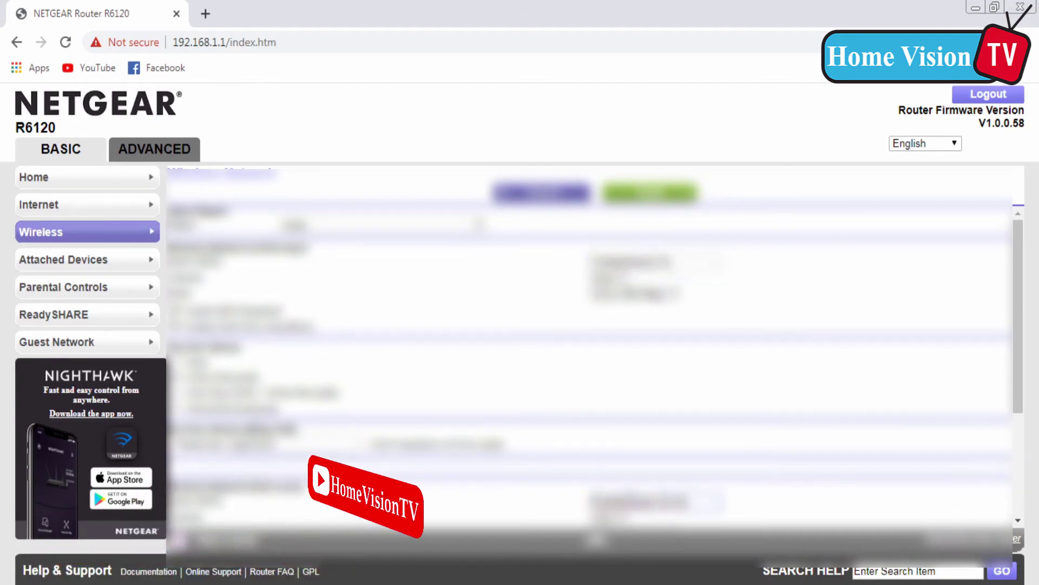
# Step: Set the 2.4 GHz mode to Up to 300 Mbps and the 5 GHz mode to Up to 867 Mbps
pyautogui.click(650, 293)
pyautogui.click(653, 299)
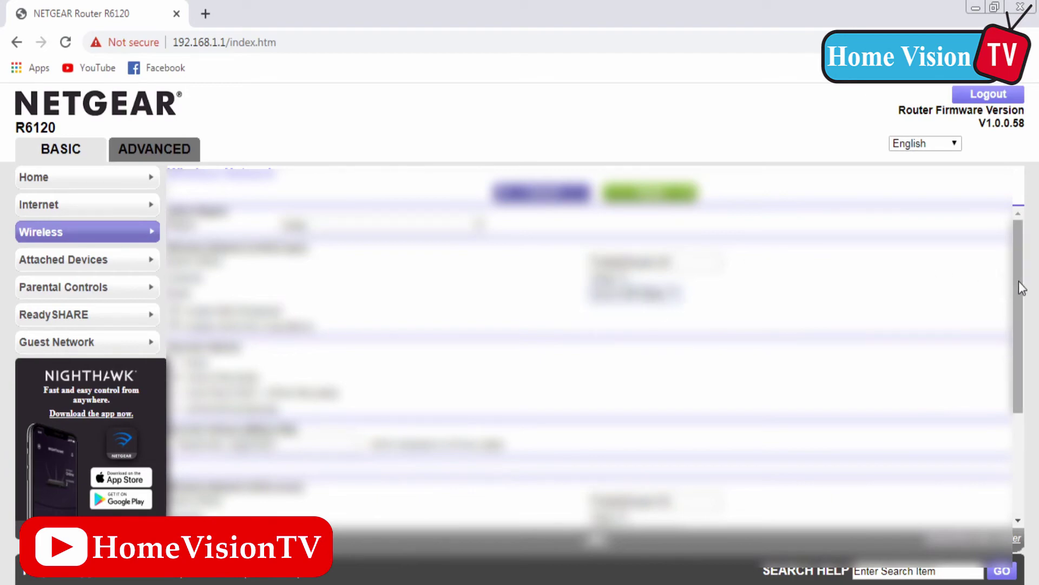
pyautogui.moveTo(1019, 287); pyautogui.dragTo(1017, 353)
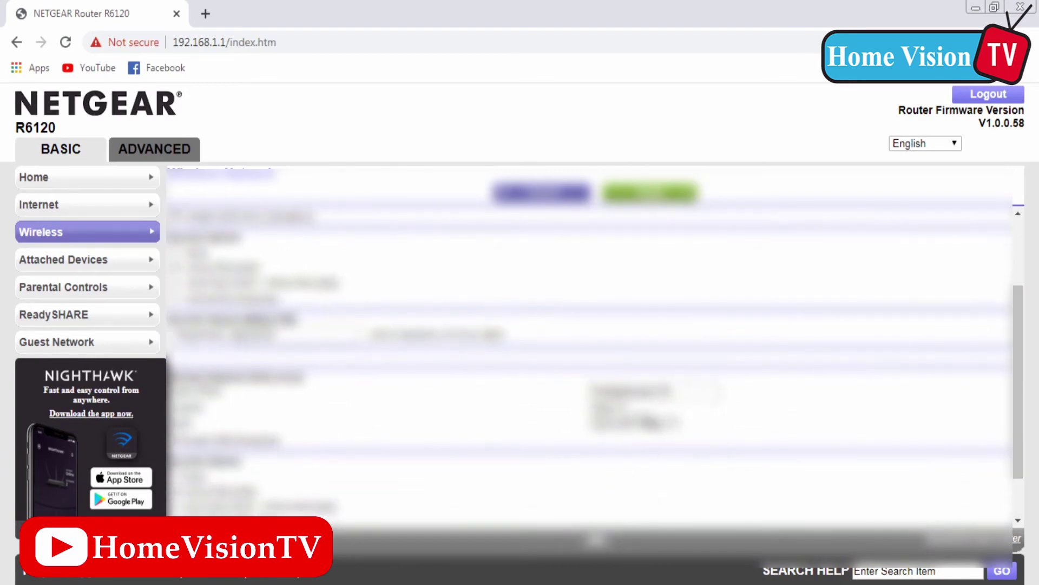
pyautogui.click(650, 390)
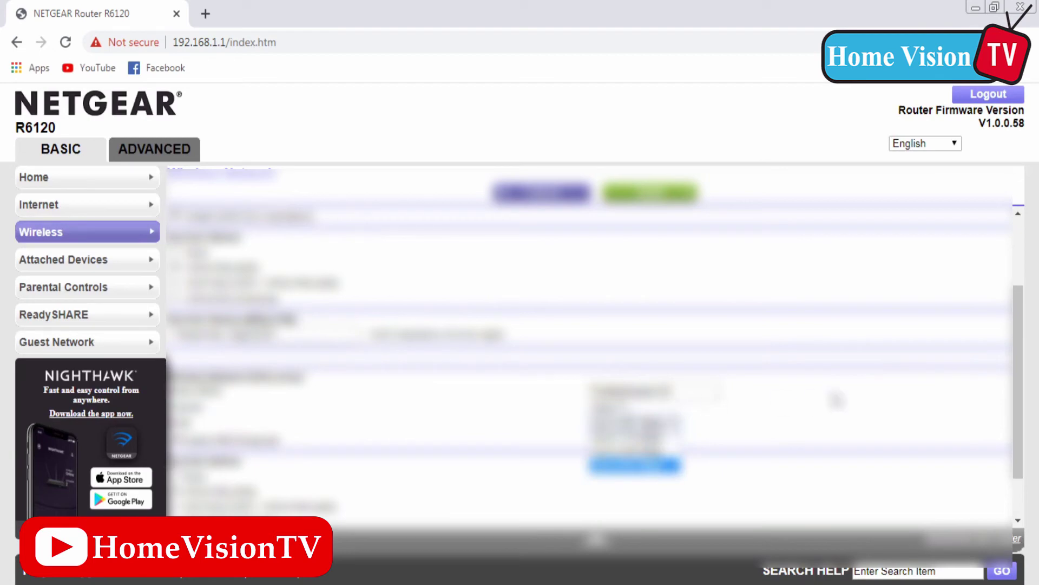
# Step: Fill in the passphrases of the wireless networks and apply the wireless settings
pyautogui.moveTo(1020, 309); pyautogui.dragTo(1021, 243)
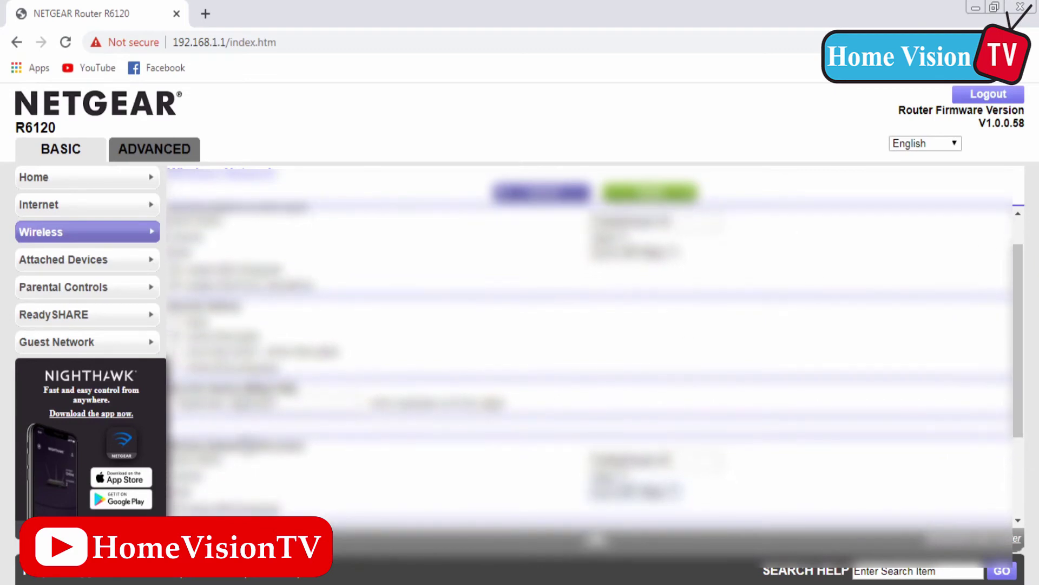
pyautogui.doubleClick(296, 402)
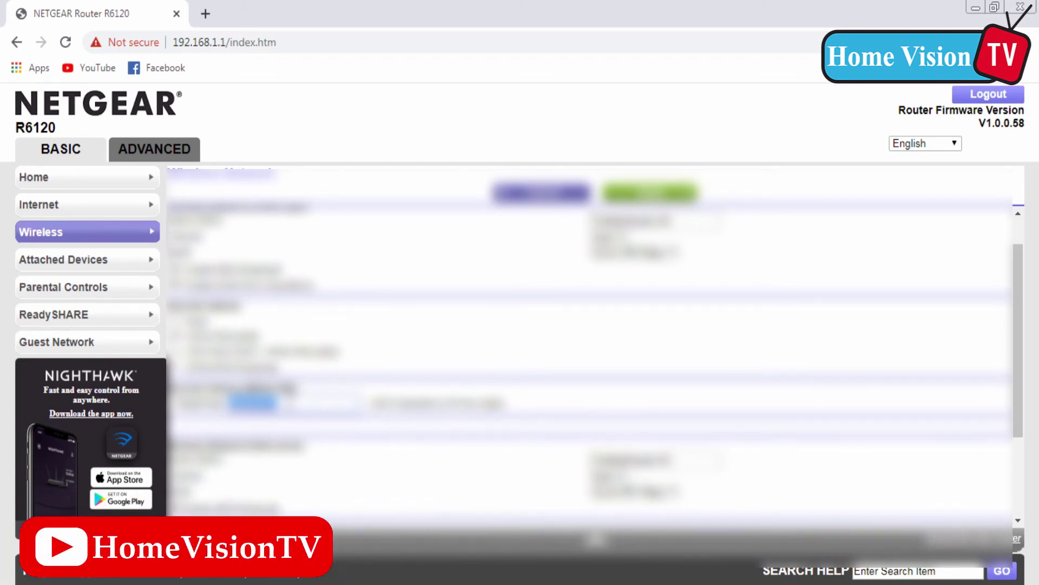
pyautogui.scroll(-2, 589, 347)
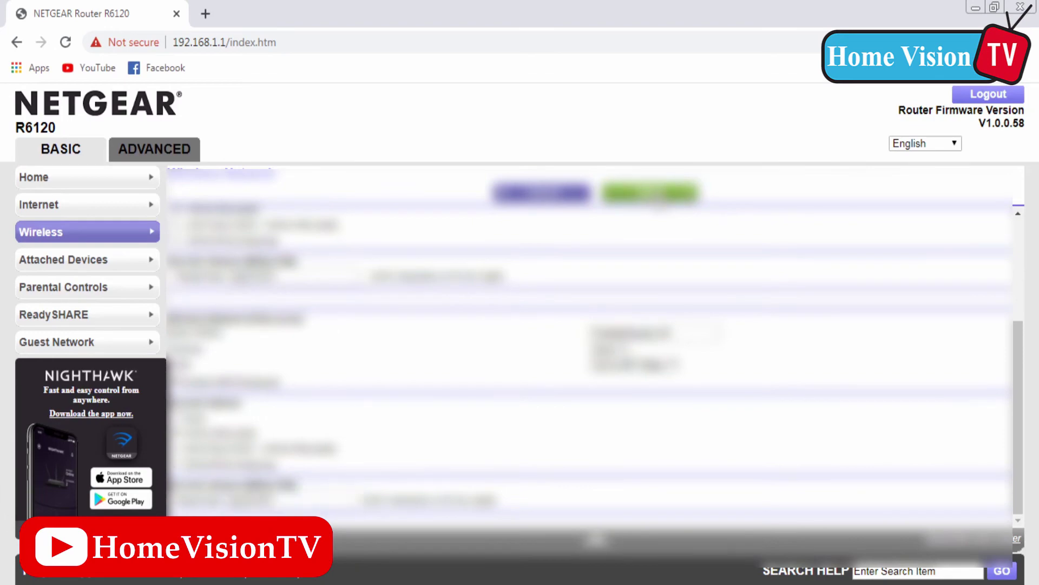
pyautogui.click(657, 198)
# Step: Turn on remote management in the advanced setup with access allowed for everyone, and apply it
pyautogui.click(148, 153)
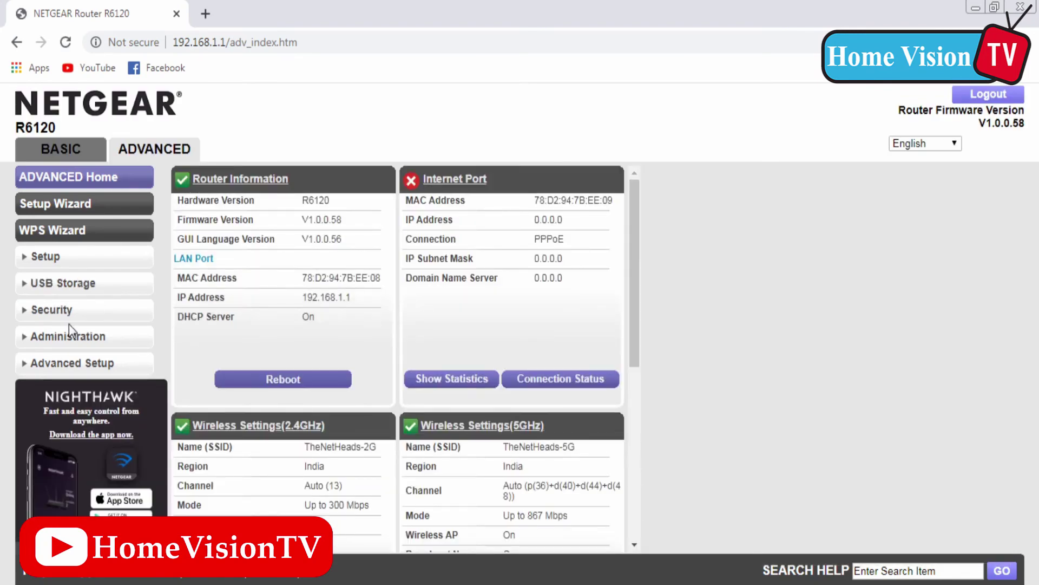
pyautogui.click(61, 338)
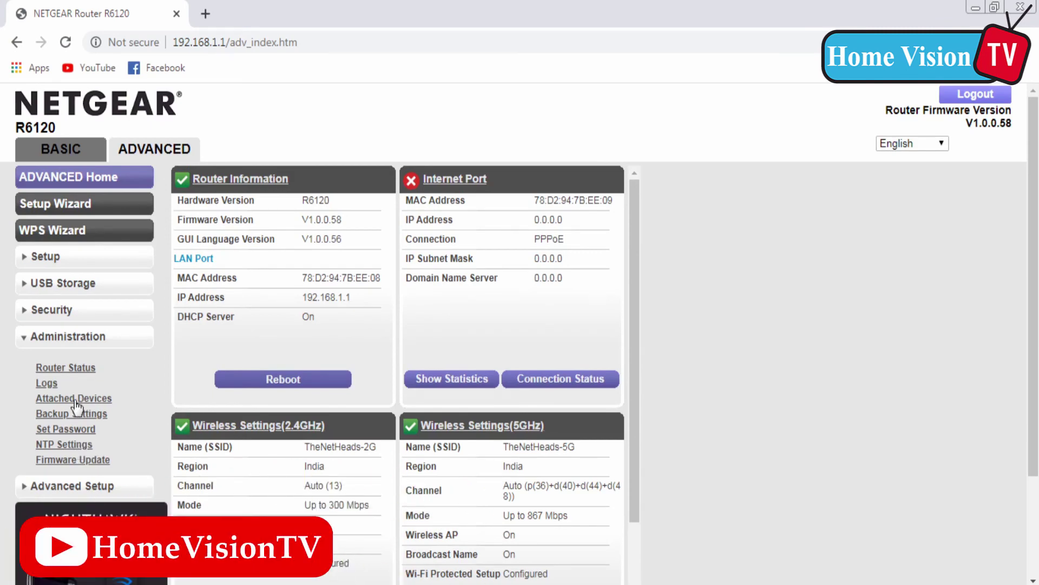
pyautogui.click(74, 484)
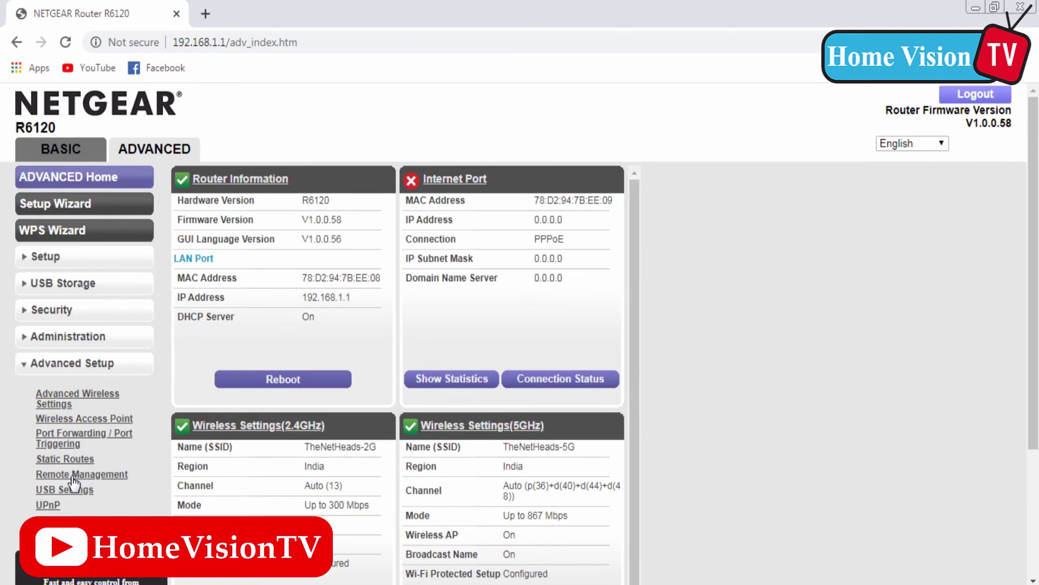
pyautogui.click(73, 476)
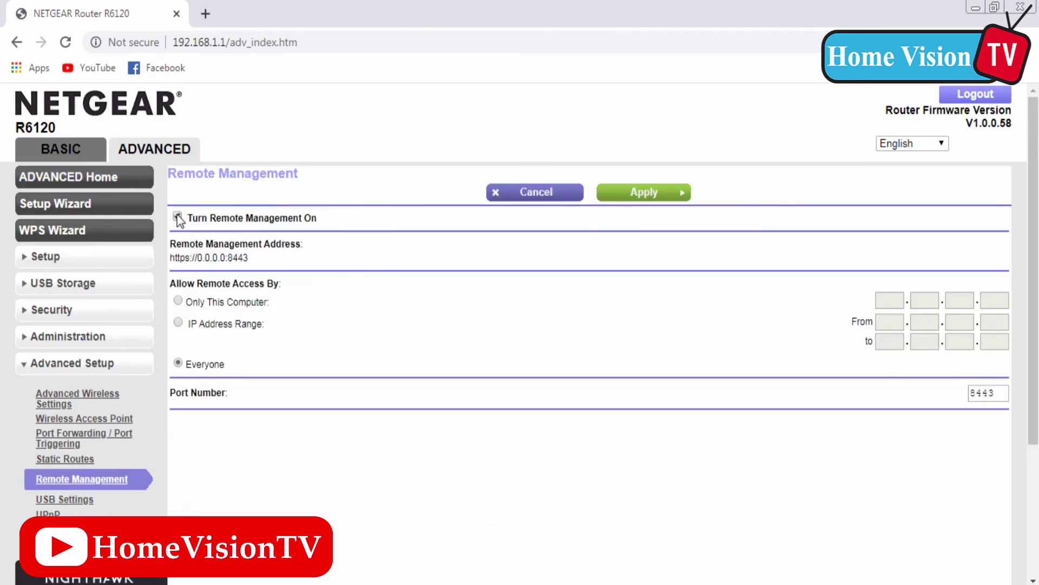
pyautogui.click(653, 194)
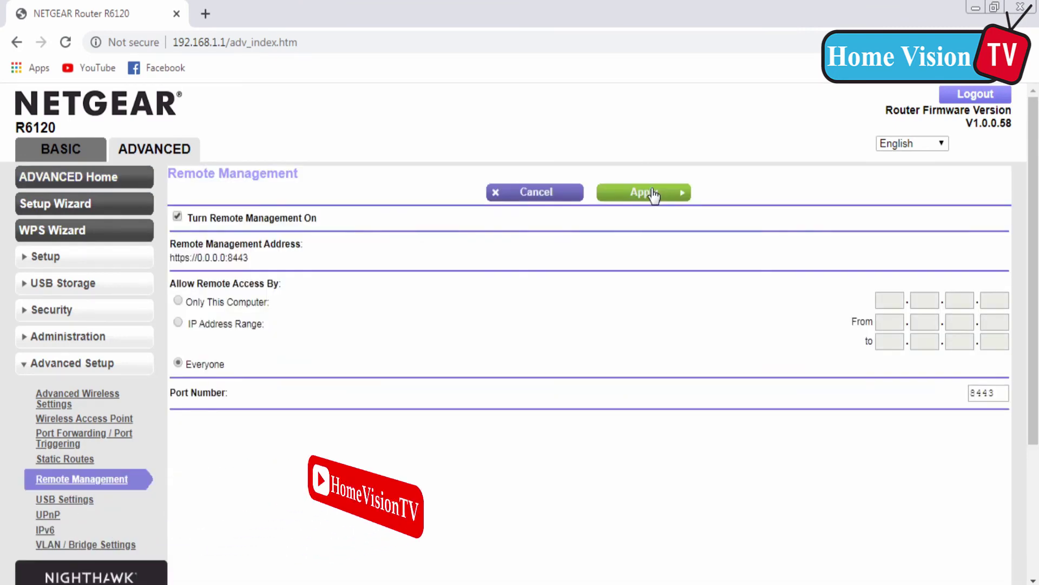